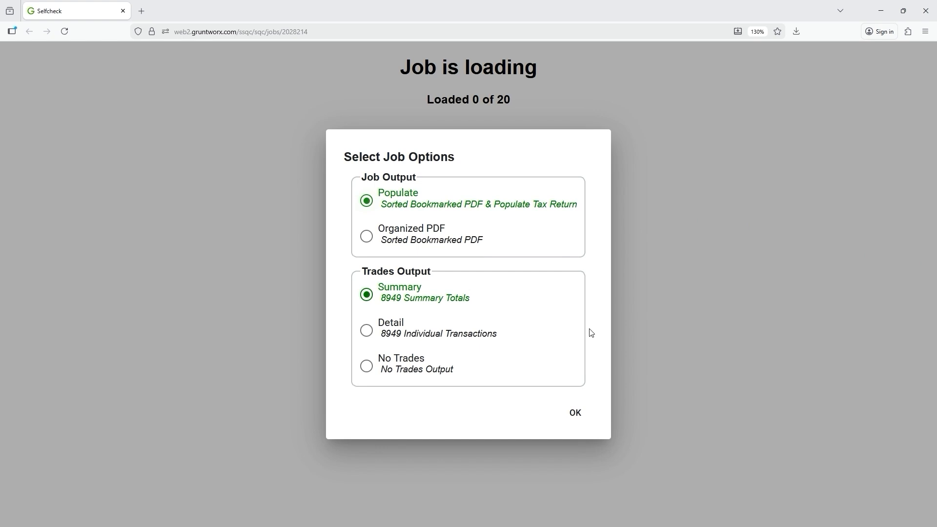
left_click(582, 426)
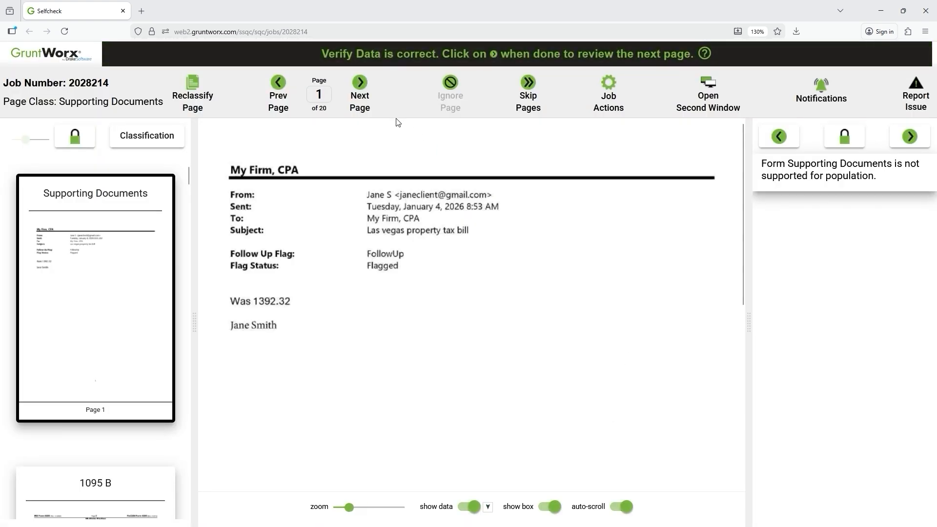
Advance from page 1 through page 3 to the 1098 Mortgage form on page 4.
left_click(374, 100)
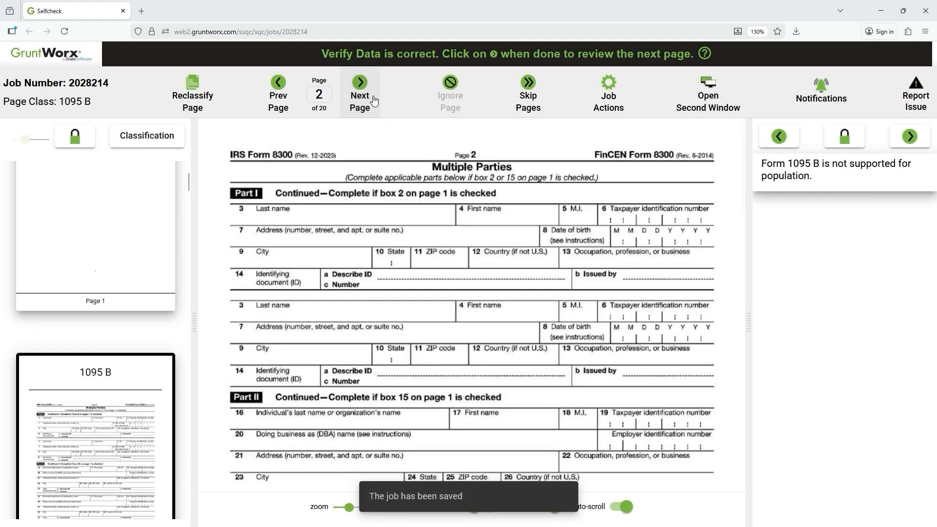
left_click(374, 101)
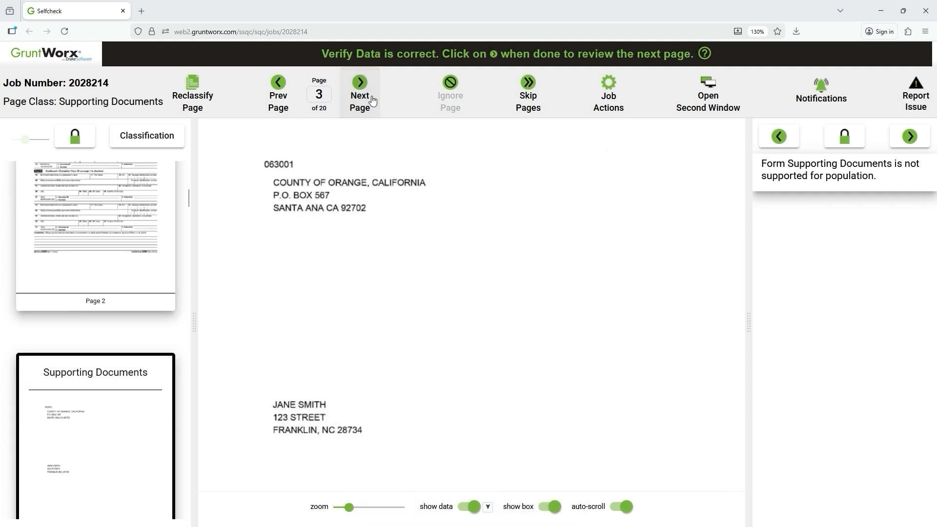
left_click(374, 101)
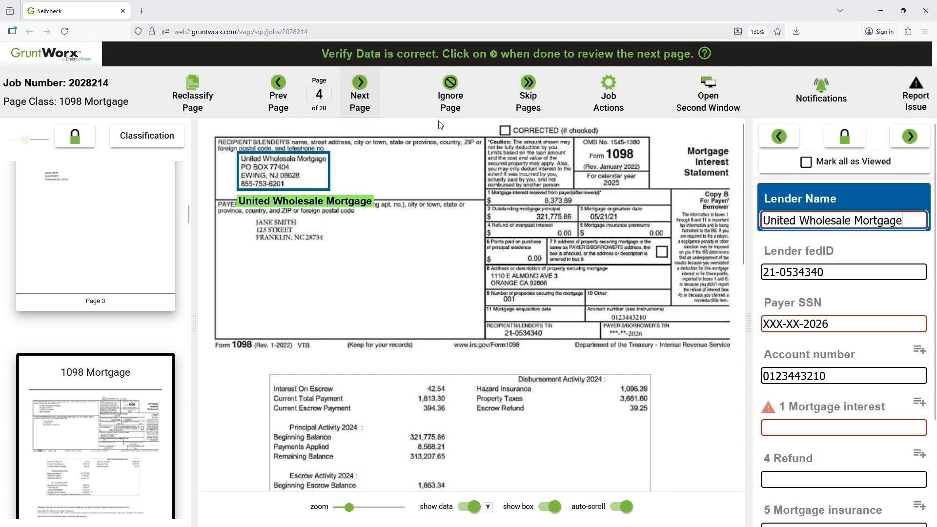
Verify each 1098 field from Lender Name through Real Estate Tax 3661.60, reaching the W2.
left_click(825, 220)
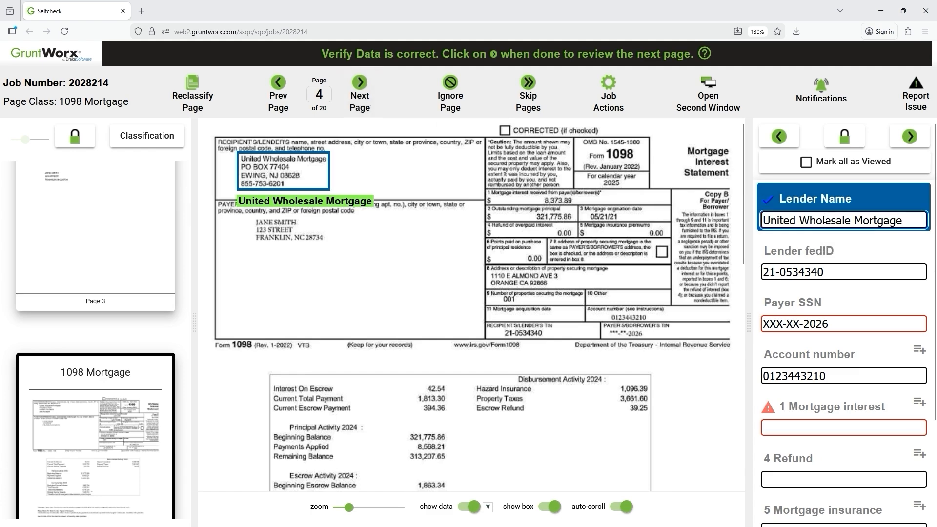
key("Return")
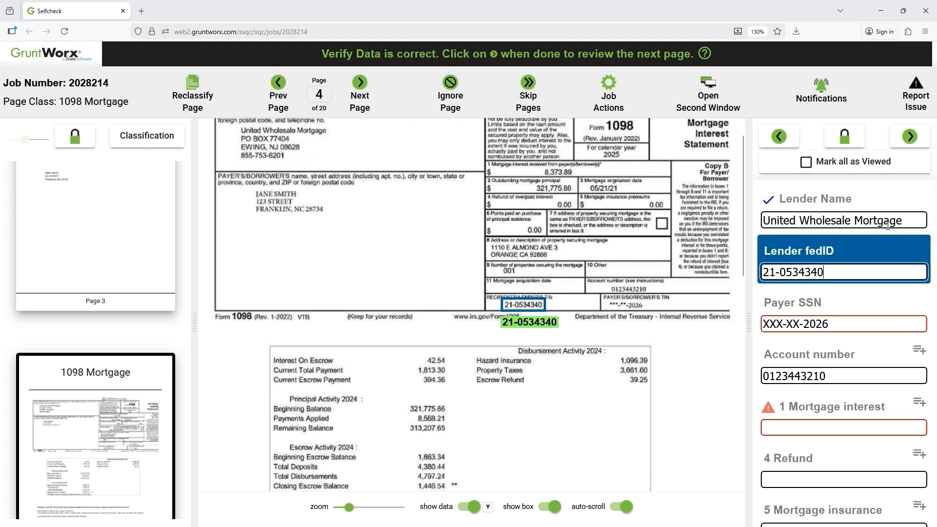
key("Return")
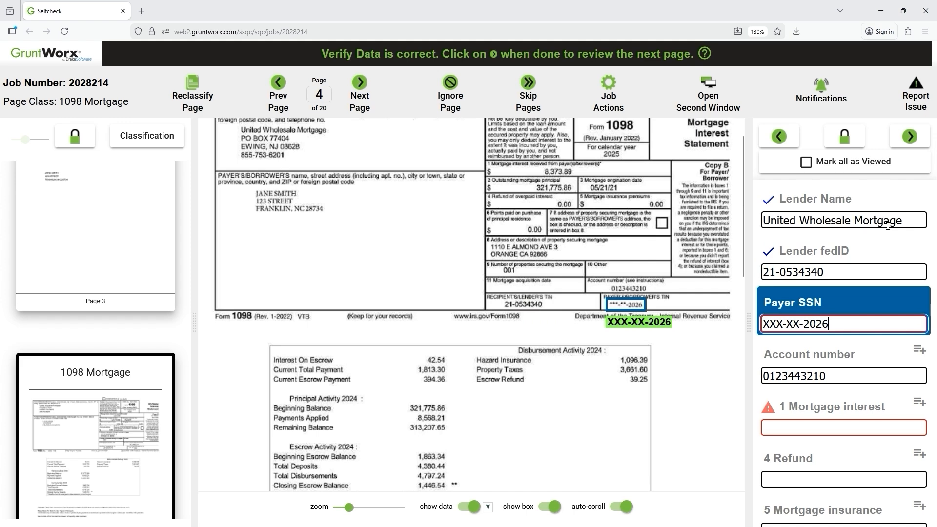
key("Return")
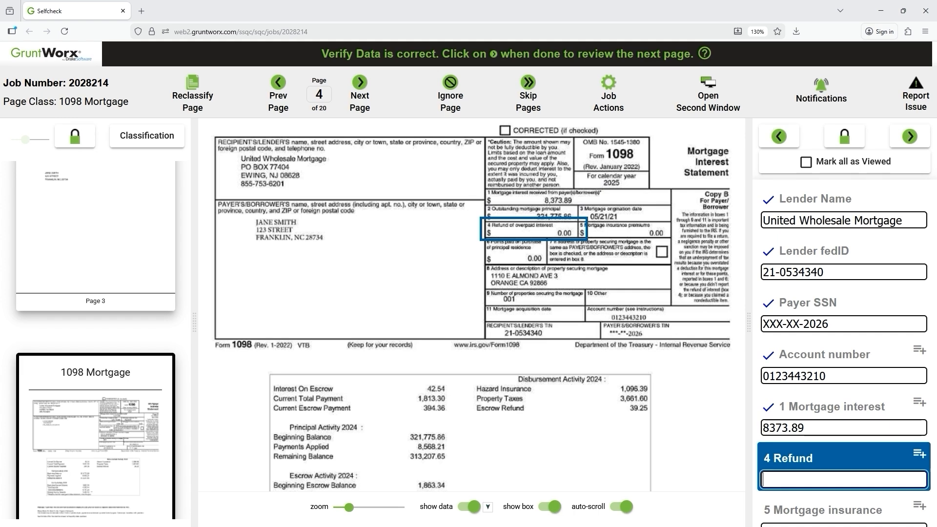
key("Return")
key("Return")
key("Return")
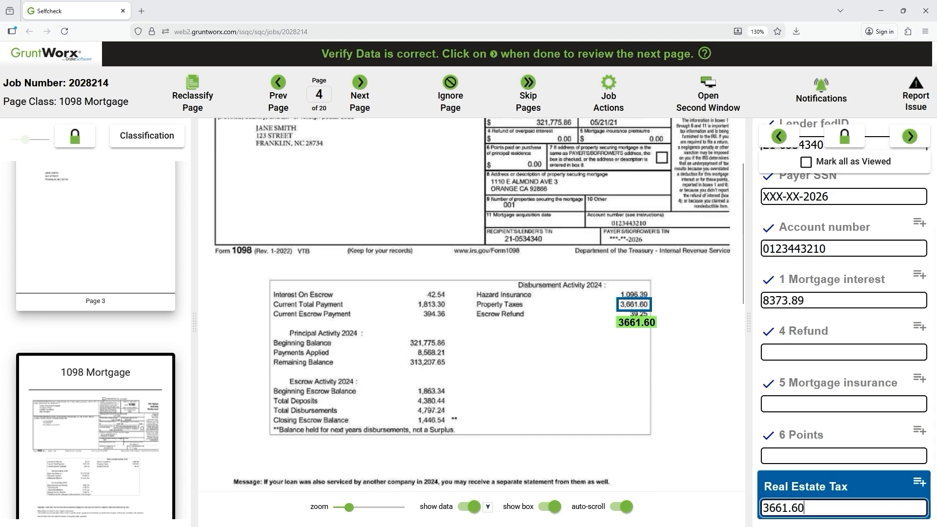
key("Return")
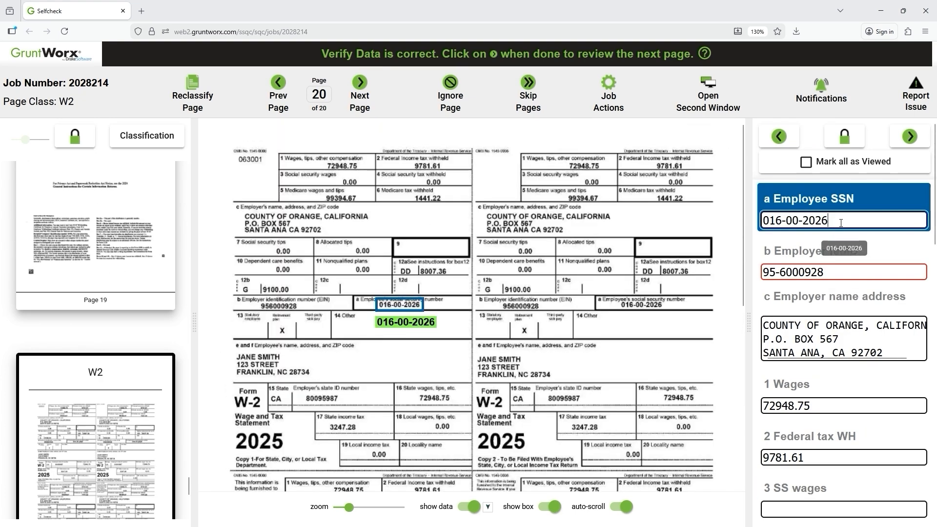
Confirm W2 fields from Employee SSN through boxes 12c–12e, including wages 72948.75.
key("Return")
key("Return")
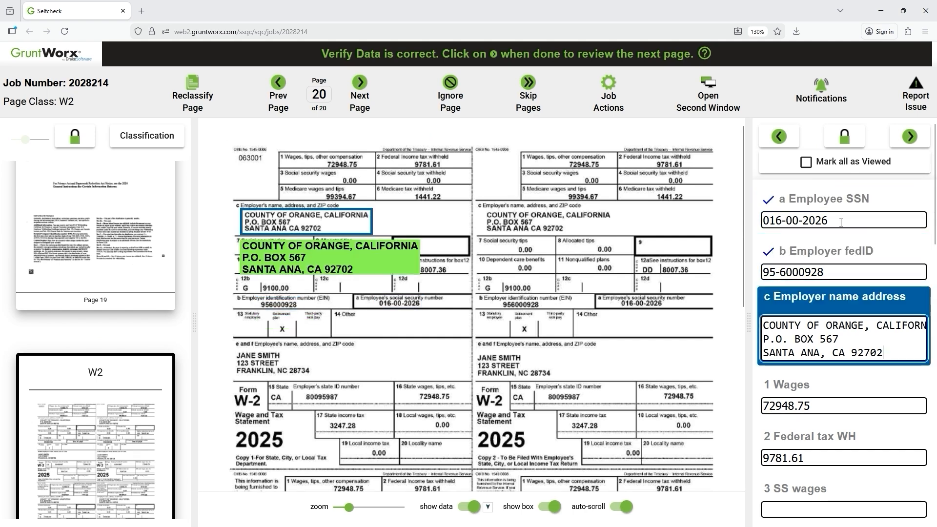
key("Return")
key("Return")
key("Return")
key("Return")
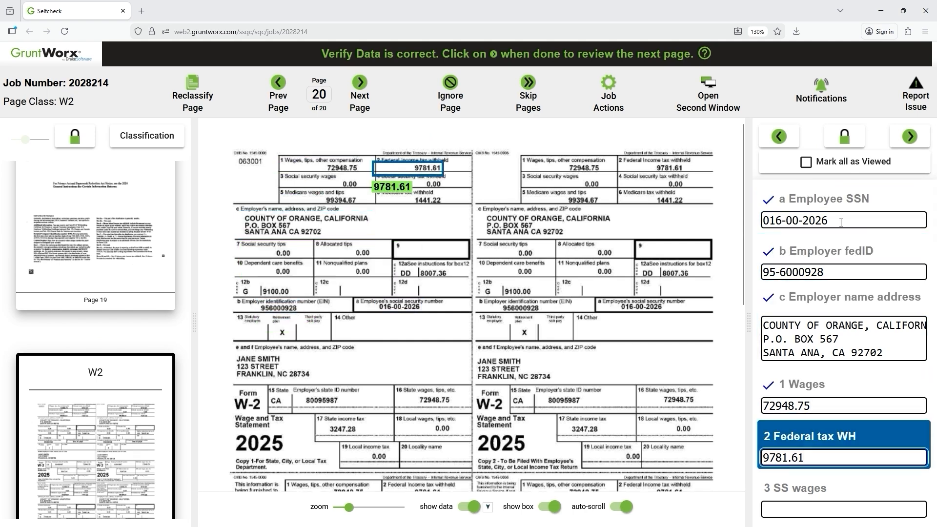
key("Return")
key("Return")
key("Return")
key("Return")
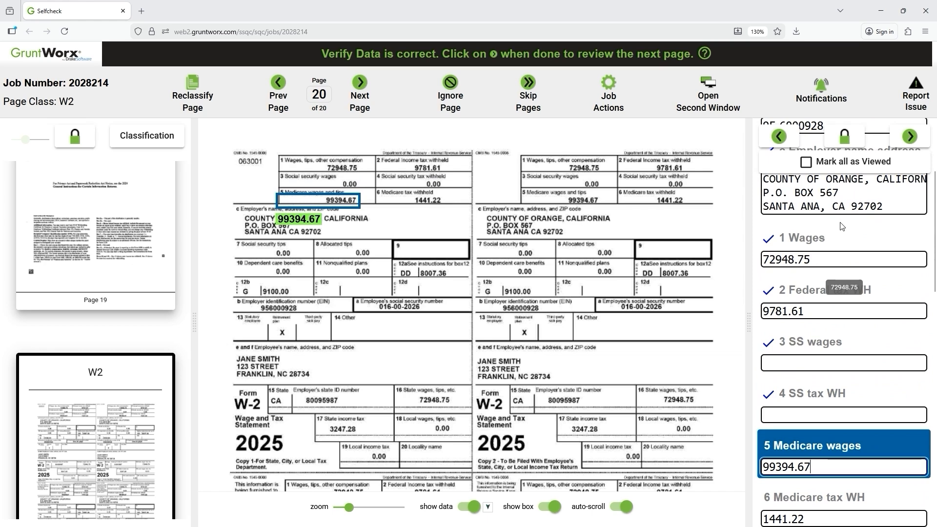
key("Return")
key("Return")
key("Return")
key("Return")
key("Return")
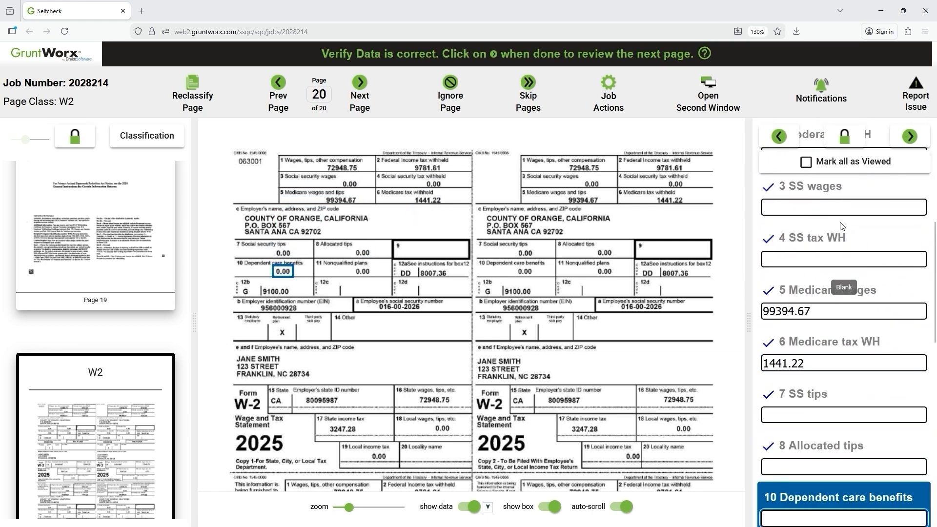
key("Return")
key("Return")
key("Return")
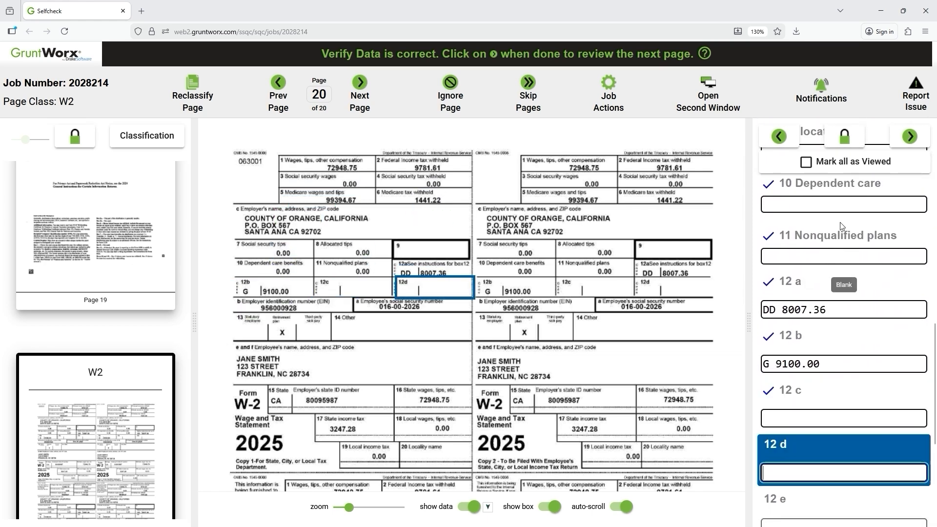
key("Return")
key("Return")
key("Return")
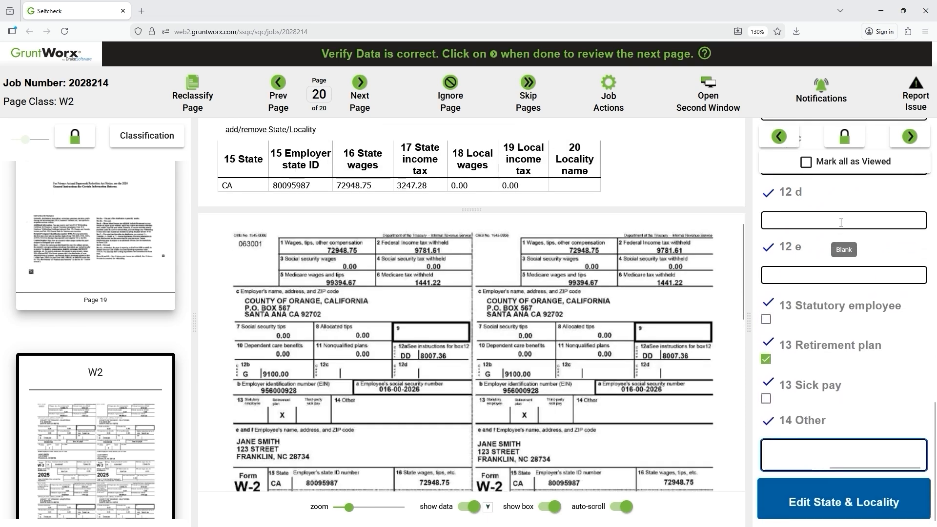
Finish the W2 fields and review the CA state ID, wages, tax and locality entries, then move on.
key("Return")
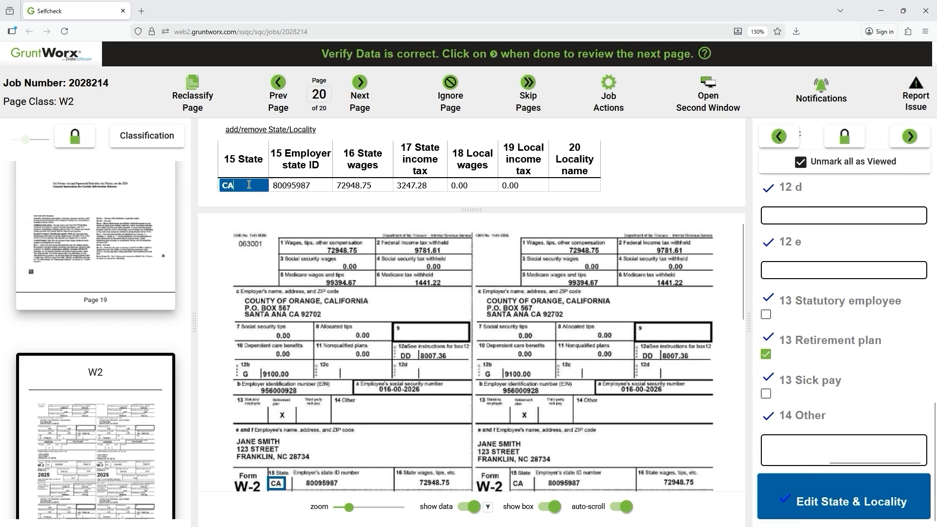
left_click(249, 185)
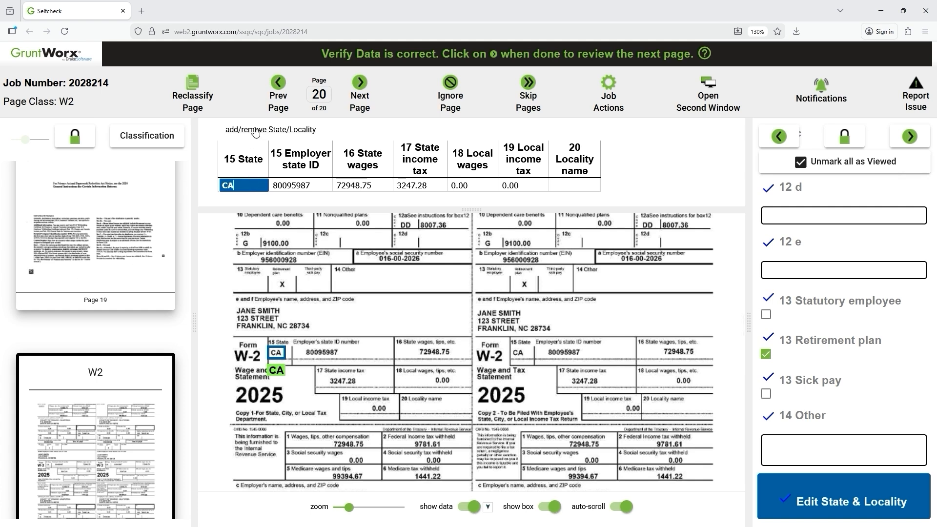
key("Tab")
key("Tab")
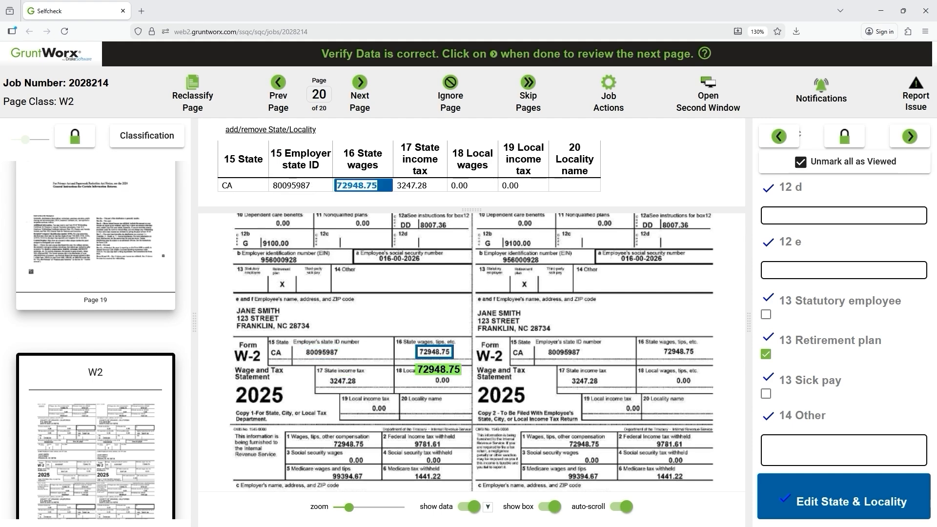
key("Tab")
key("Tab")
key("Tab")
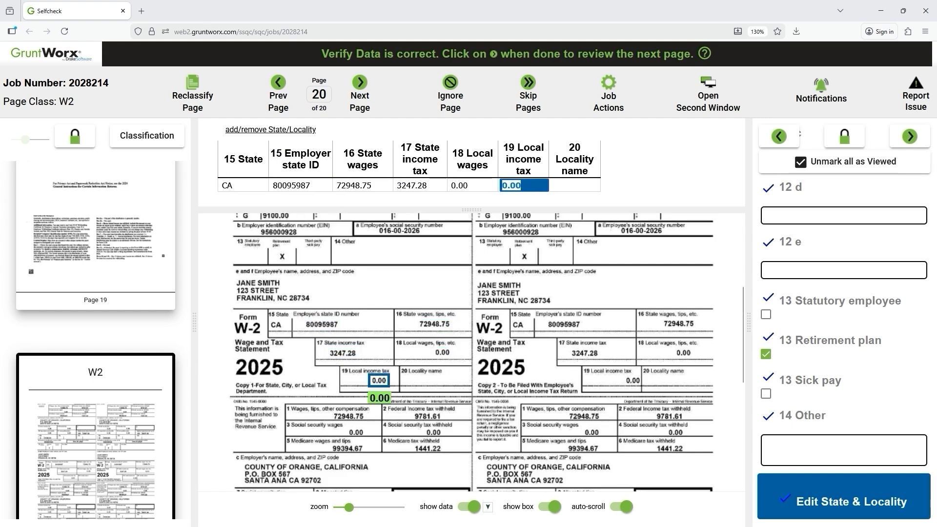
key("Tab")
key("Tab")
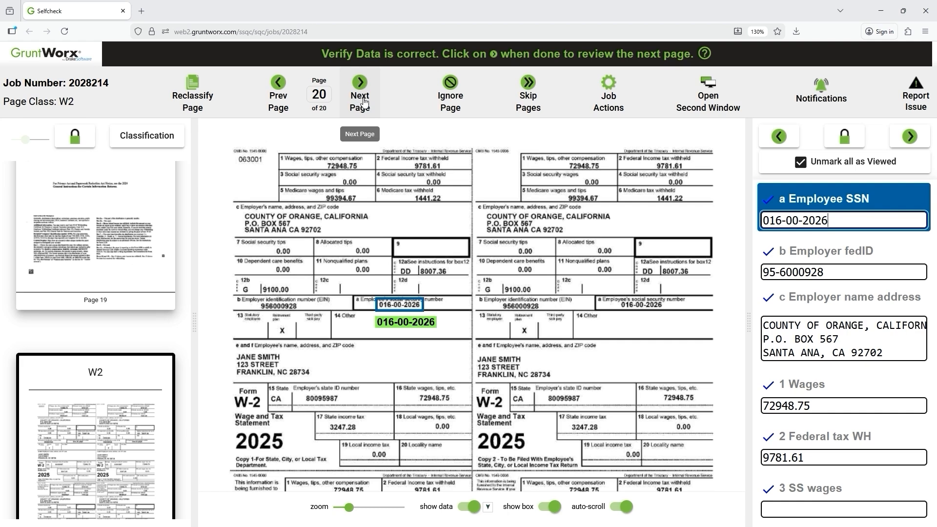
left_click(368, 108)
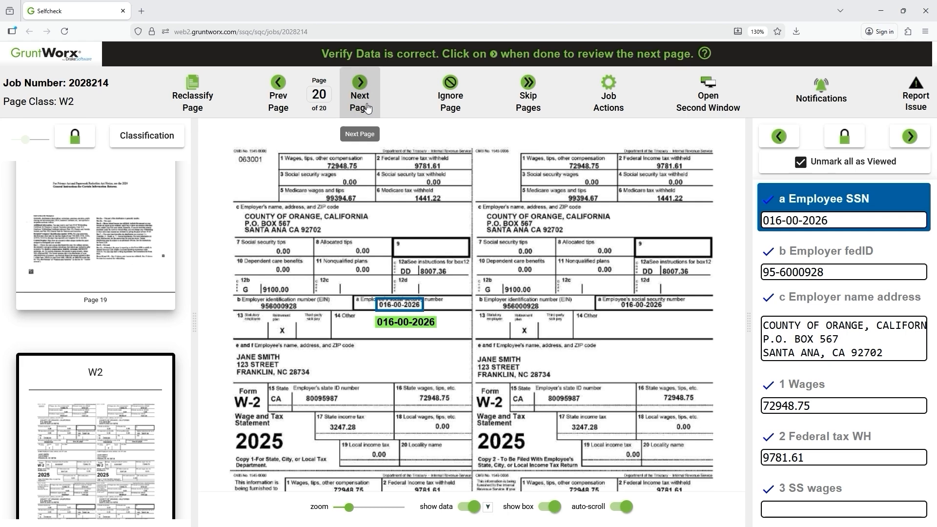
On the Brokerage/1099 B page, enter ST COVERED sales price 91.48, cost basis 204.96, wash sales 113.48.
left_click(365, 102)
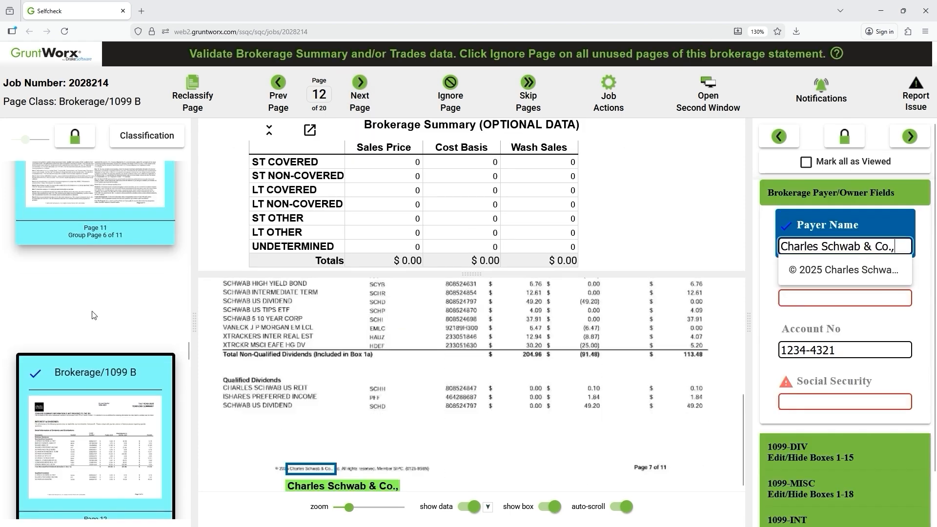
scroll(598, 447, "up", 3)
scroll(594, 443, "up", 2)
scroll(590, 441, "down", 2)
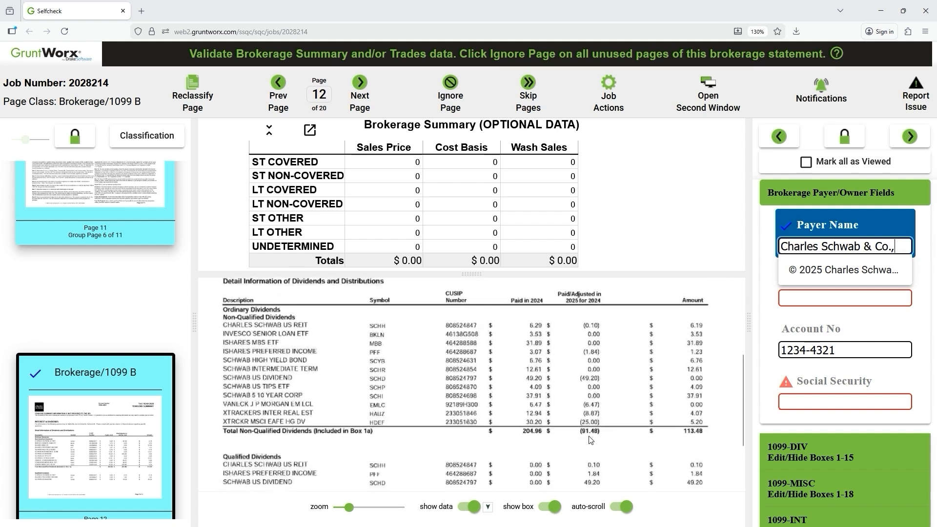
left_click(387, 162)
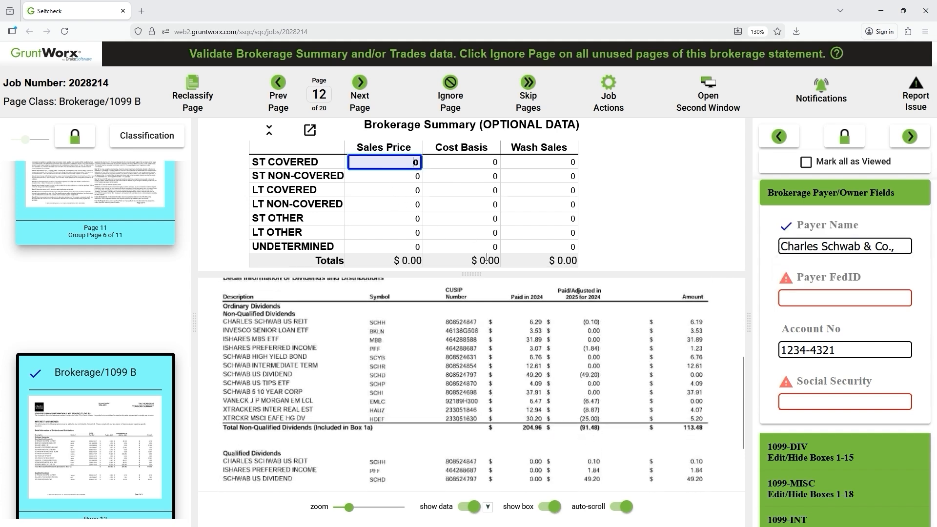
left_click(589, 428)
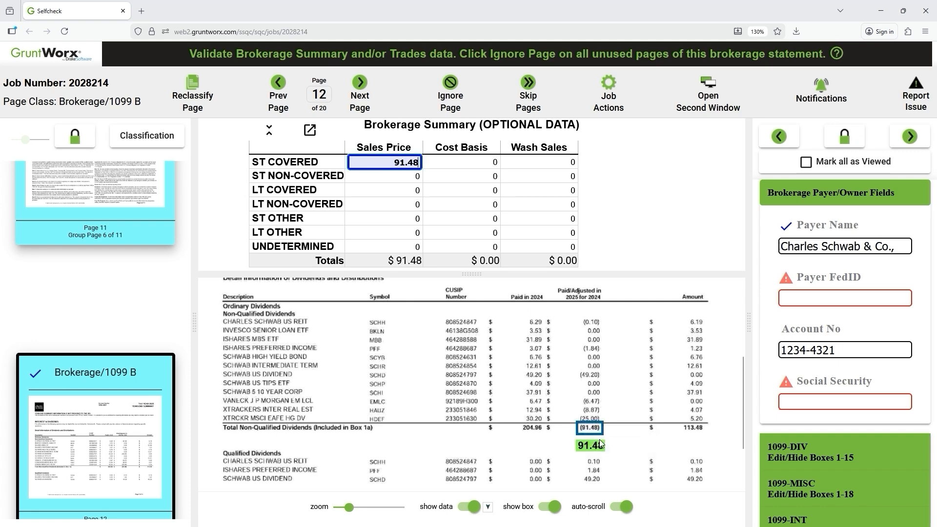
left_click(475, 166)
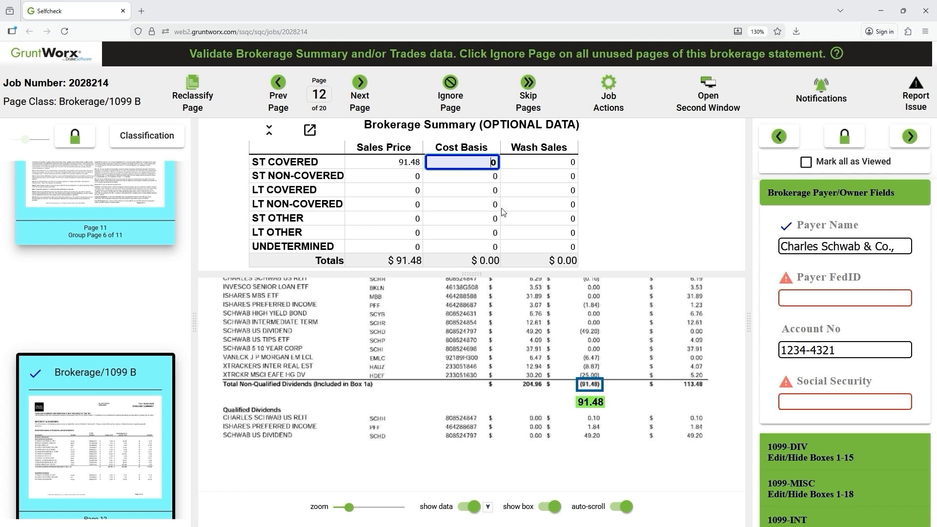
left_click(531, 384)
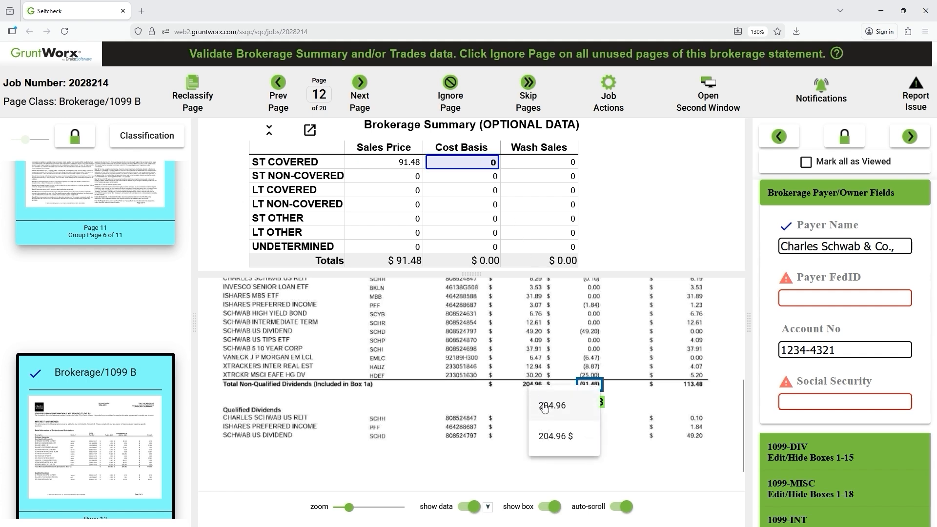
left_click(545, 408)
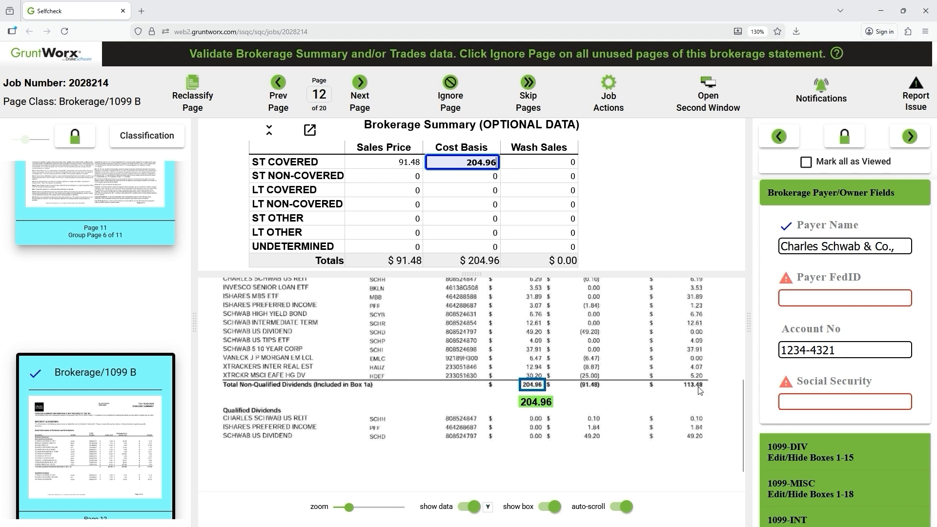
left_click(531, 166)
left_click(722, 406)
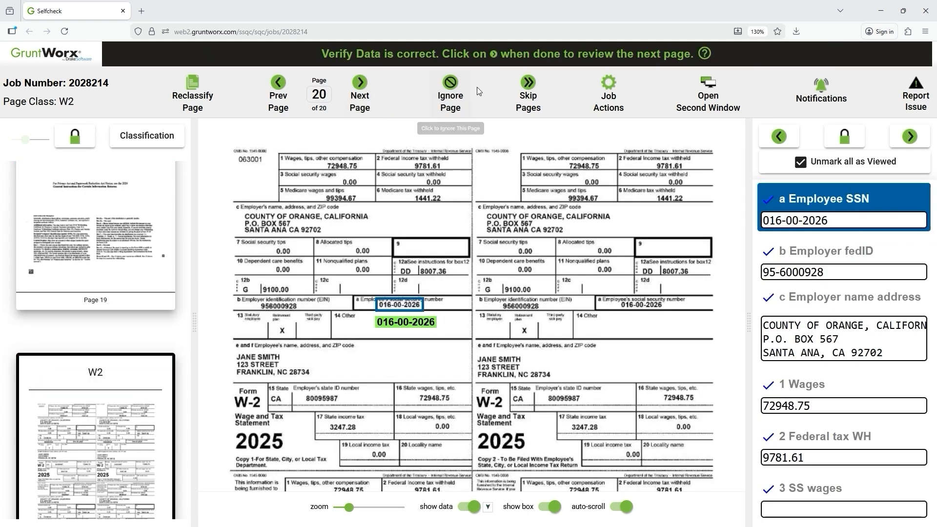
Choose 'Review complete: Save and upload job' from Job Actions.
left_click(618, 108)
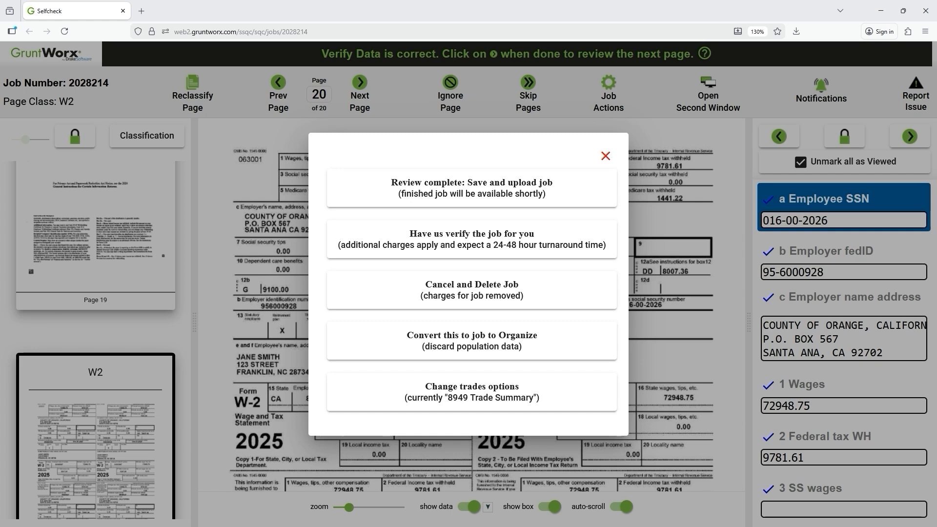
left_click(561, 199)
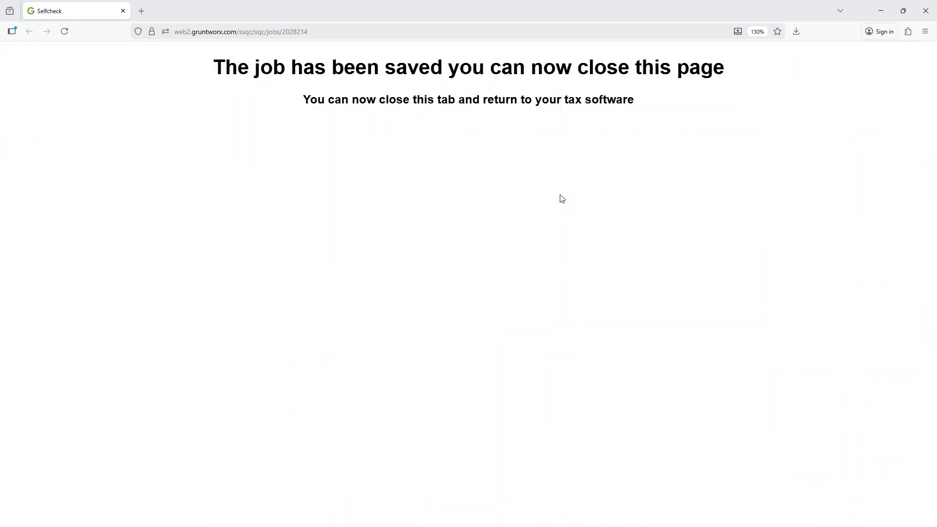